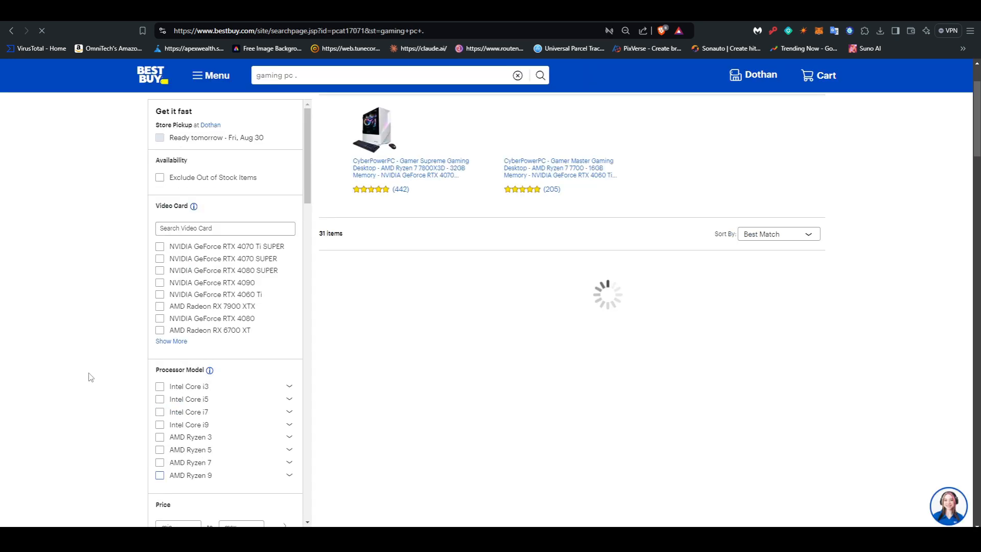
Filter Best Buy gaming desktops to Intel Core i7 and Core i9 processors.
left_click(160, 412)
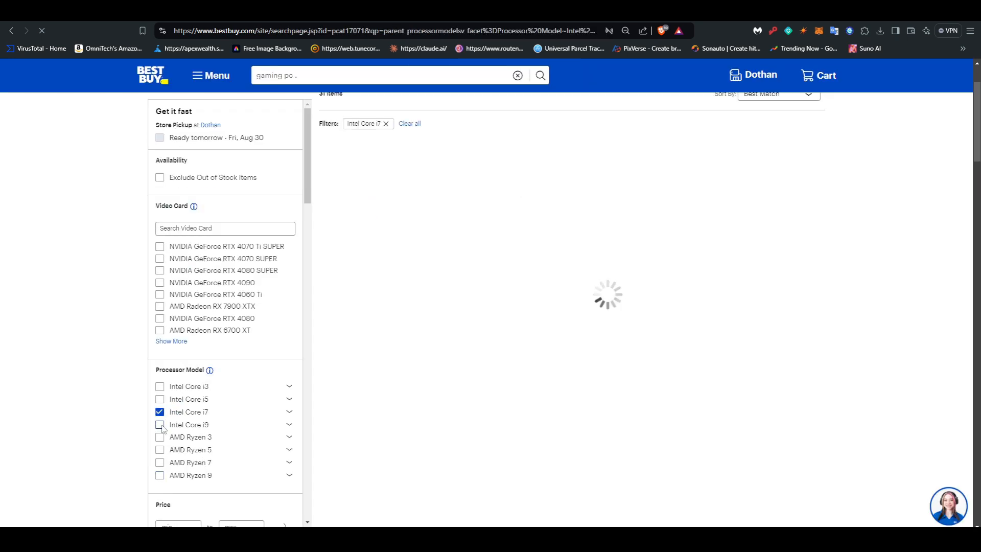
left_click(160, 426)
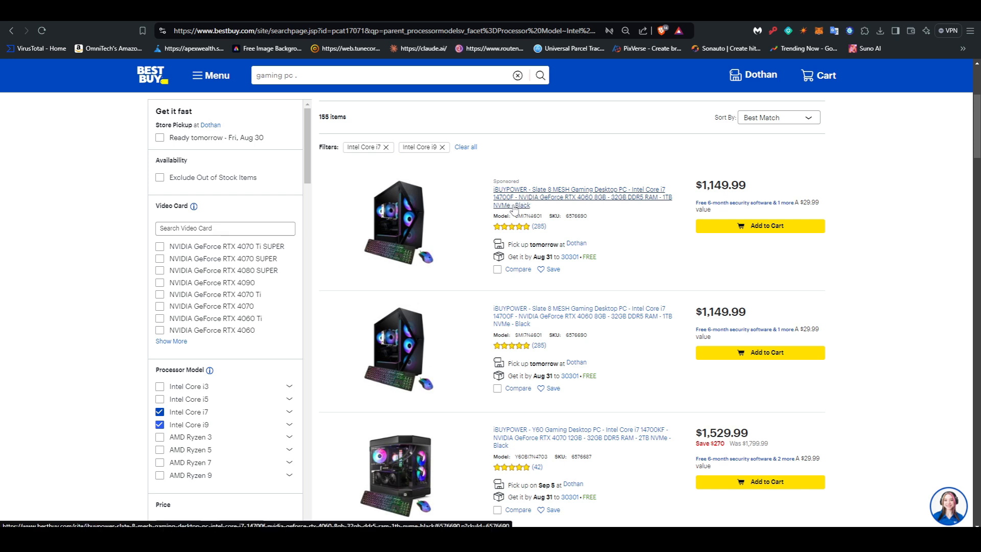
scroll(647, 339, "down", 2)
scroll(635, 245, "down", 3)
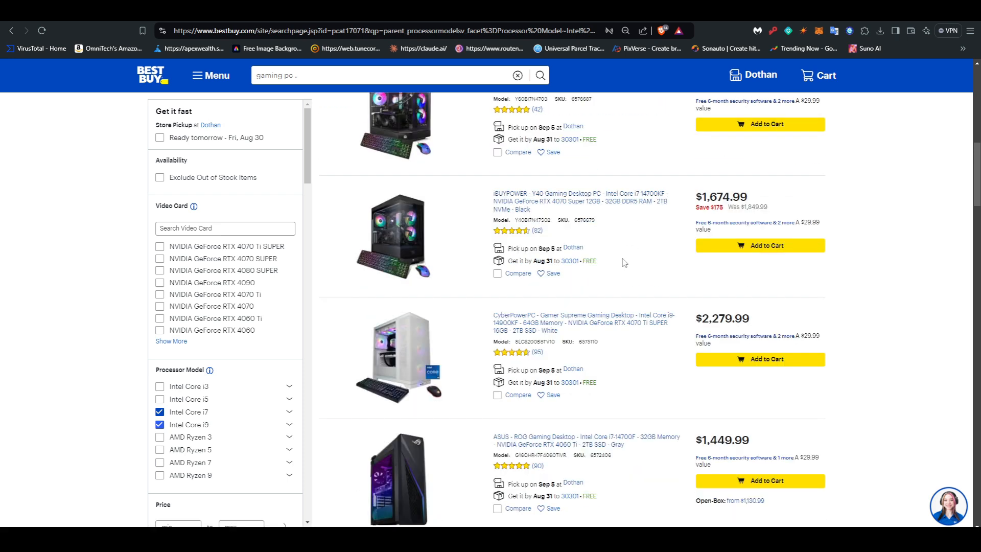
scroll(623, 262, "down", 3)
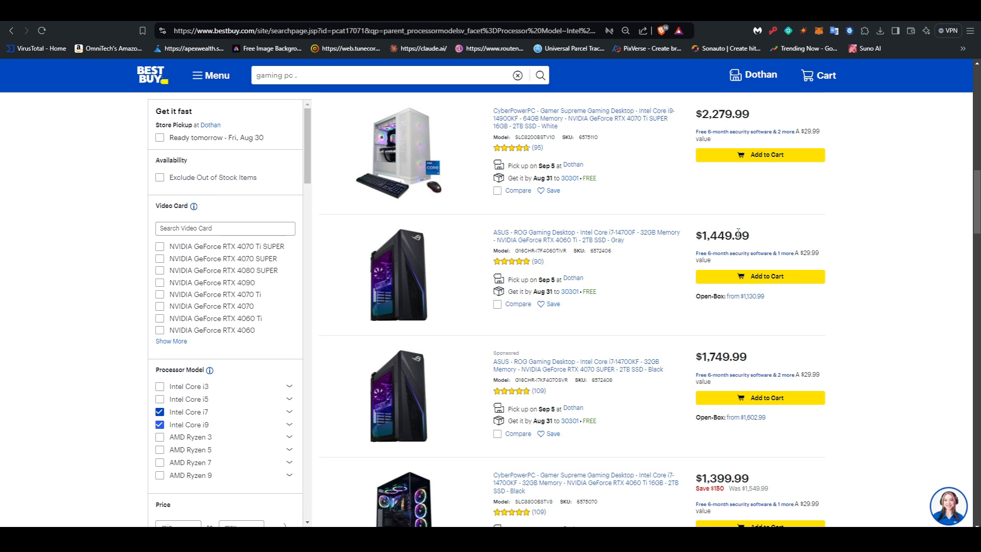
View the ASUS ROG desktop page, pointing out its $1,449.99 price and the 14700F model suffix.
left_click(597, 240)
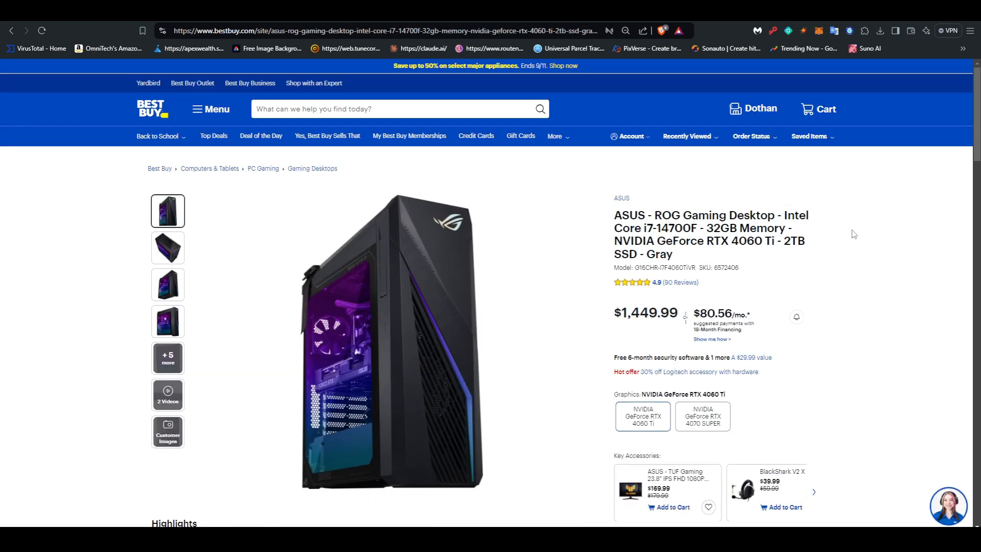
scroll(854, 233, "down", 2)
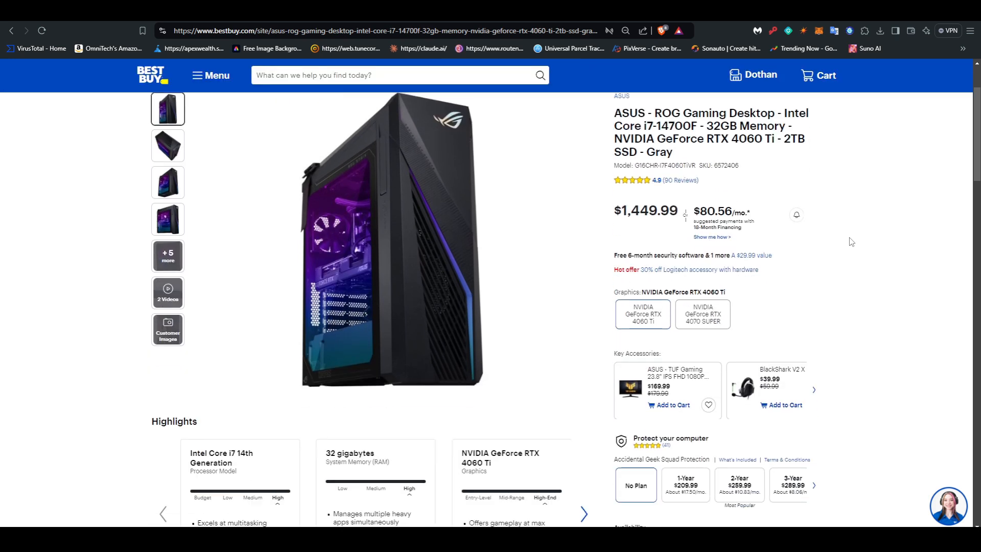
scroll(851, 242, "up", 1)
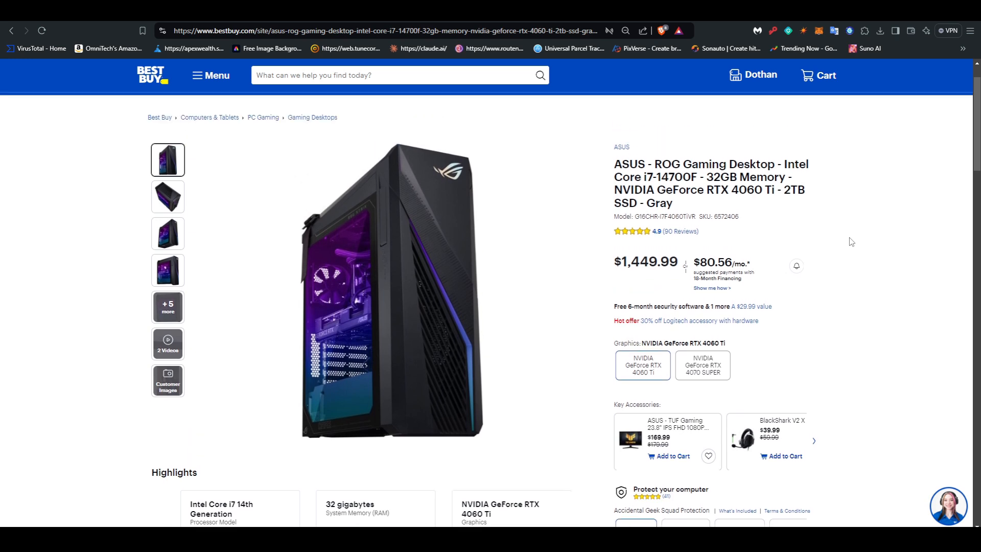
left_click_drag(623, 262, 683, 264)
left_click(851, 231)
left_click_drag(697, 176, 691, 176)
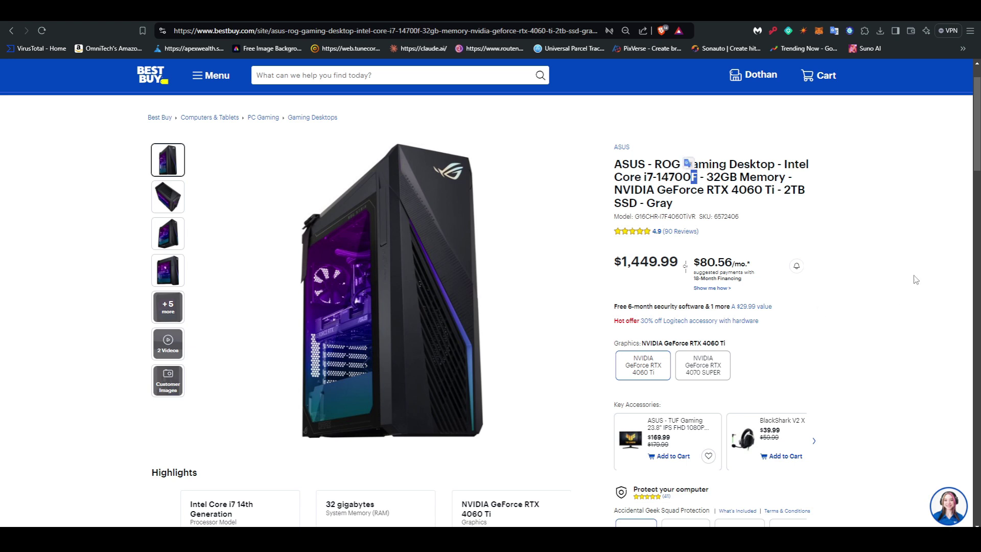
left_click(854, 218)
scroll(853, 217, "down", 3)
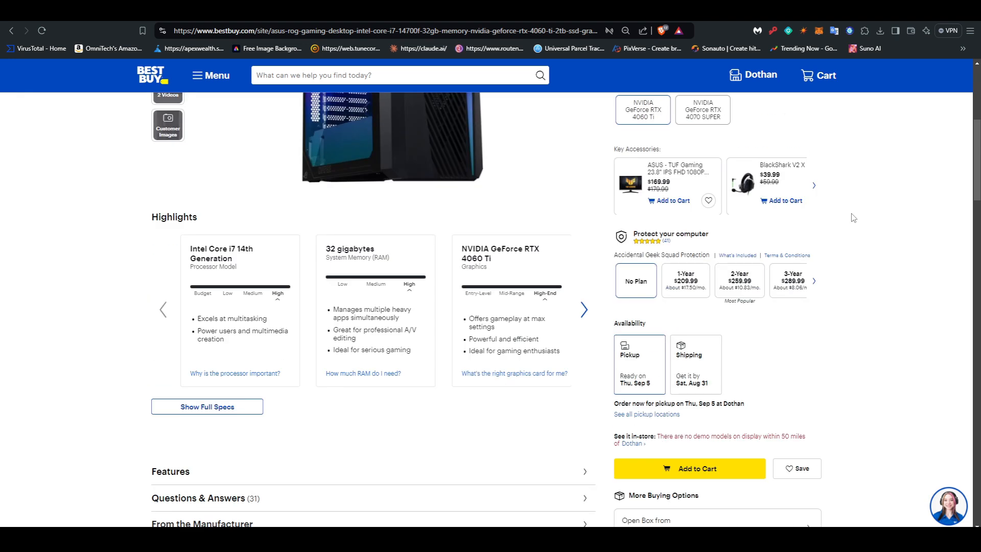
scroll(853, 218, "down", 3)
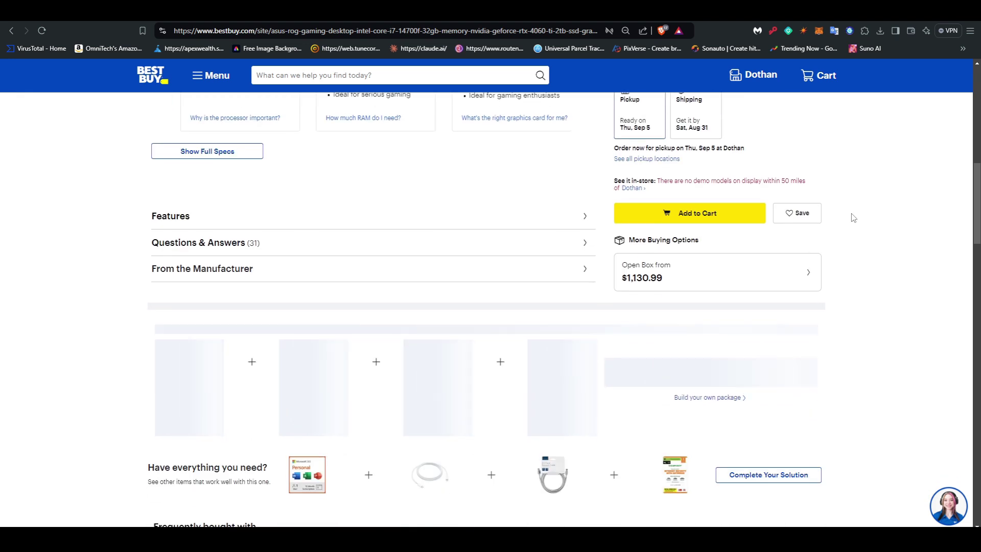
Read the ASUS desktop's Features panel (Windows 11, i7-14700F, RTX 4060 Ti, 32GB, 2TB) and close it.
left_click(581, 217)
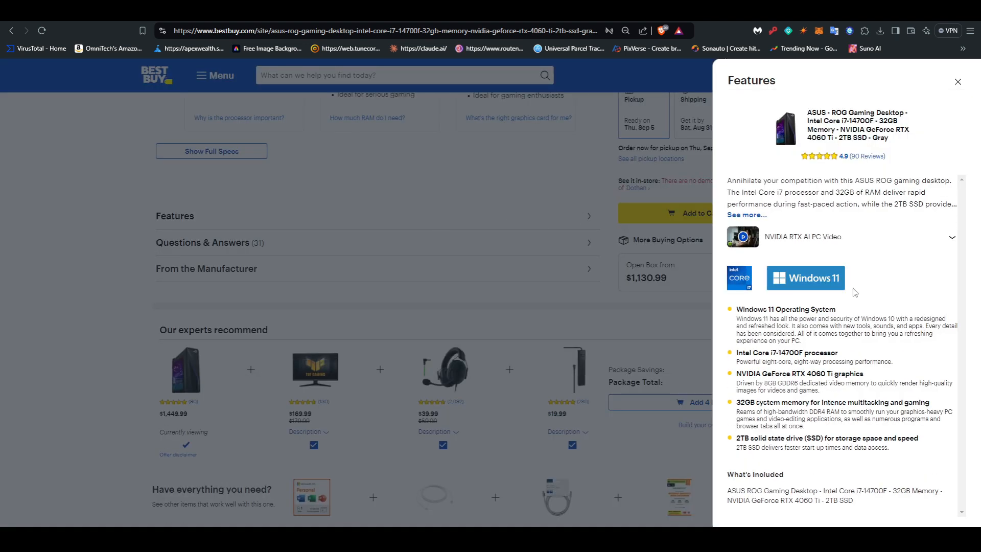
left_click(560, 284)
scroll(105, 214, "down", 3)
scroll(67, 199, "down", 4)
scroll(68, 199, "down", 3)
scroll(68, 199, "up", 1)
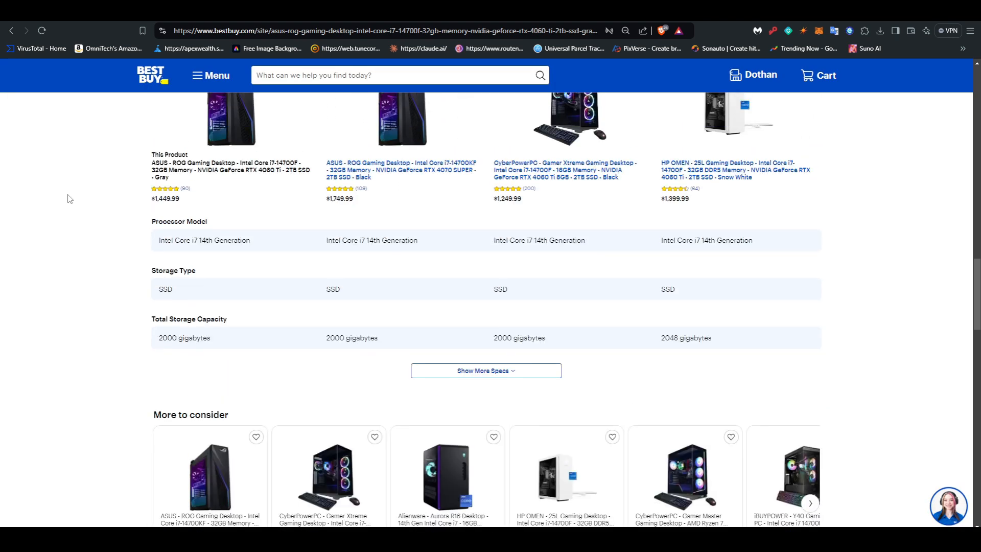
scroll(68, 199, "down", 3)
scroll(67, 199, "down", 4)
scroll(68, 198, "down", 4)
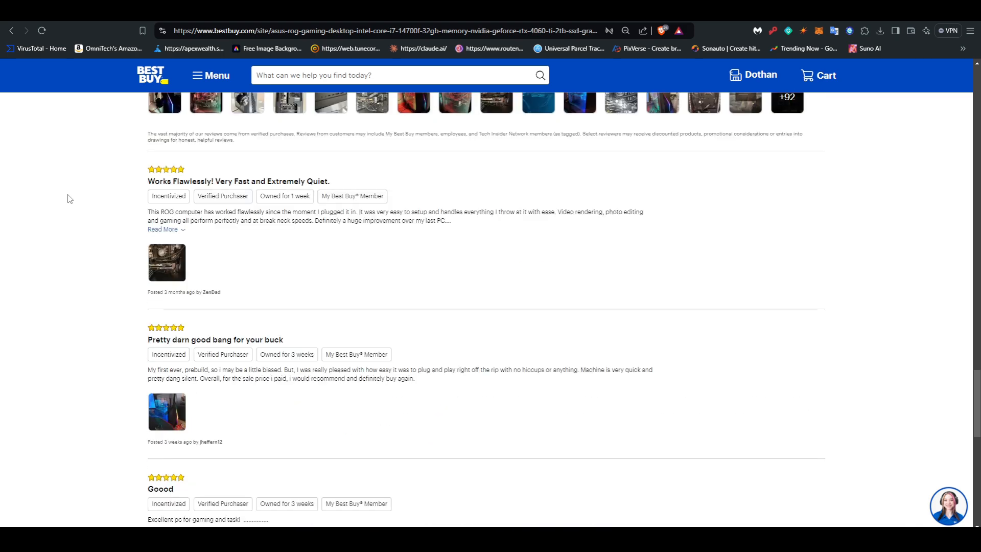
scroll(67, 199, "down", 4)
scroll(68, 199, "up", 8)
scroll(68, 198, "up", 5)
scroll(50, 189, "up", 5)
scroll(50, 190, "up", 5)
scroll(50, 189, "up", 5)
scroll(50, 190, "up", 2)
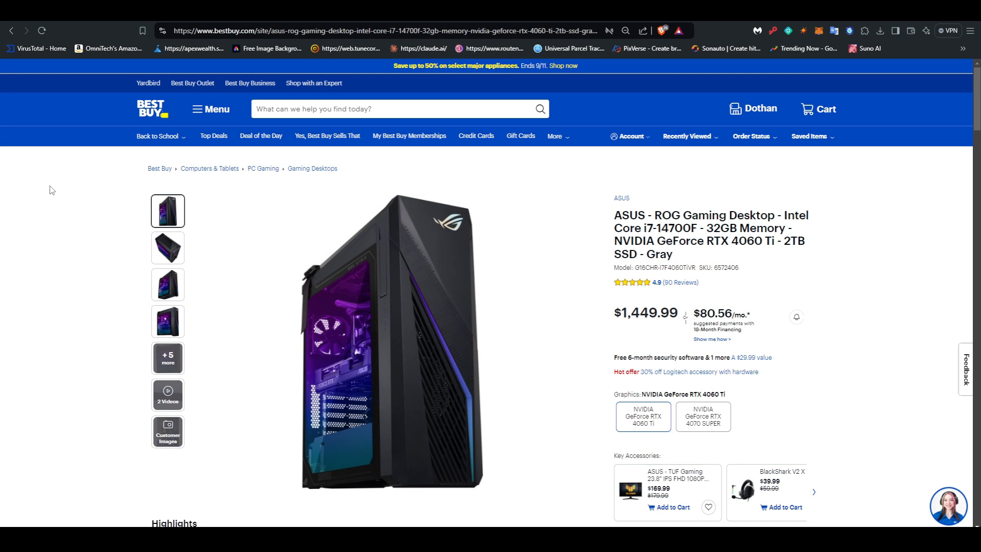
Search Amazon for 'gaming pc' from the storefront.
left_click(353, 26)
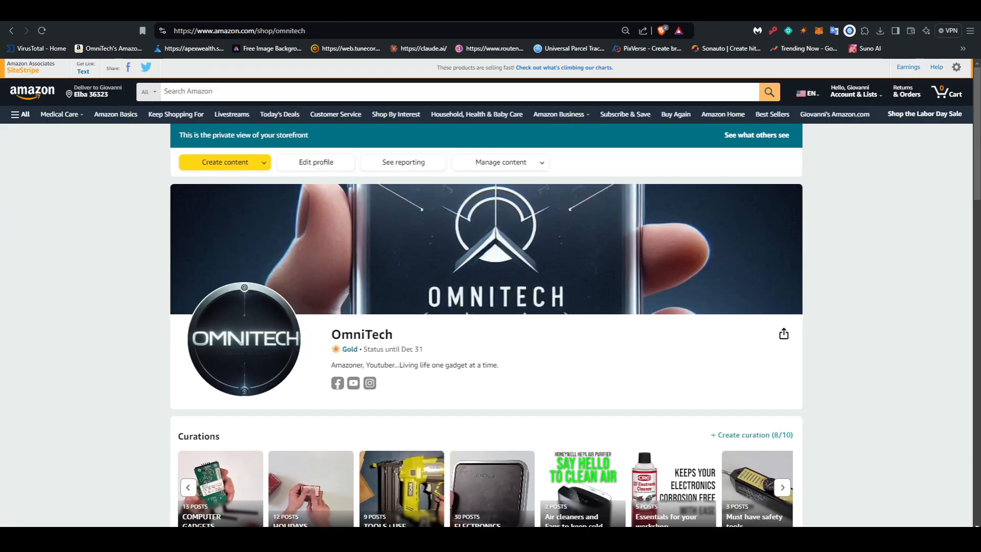
left_click(220, 91)
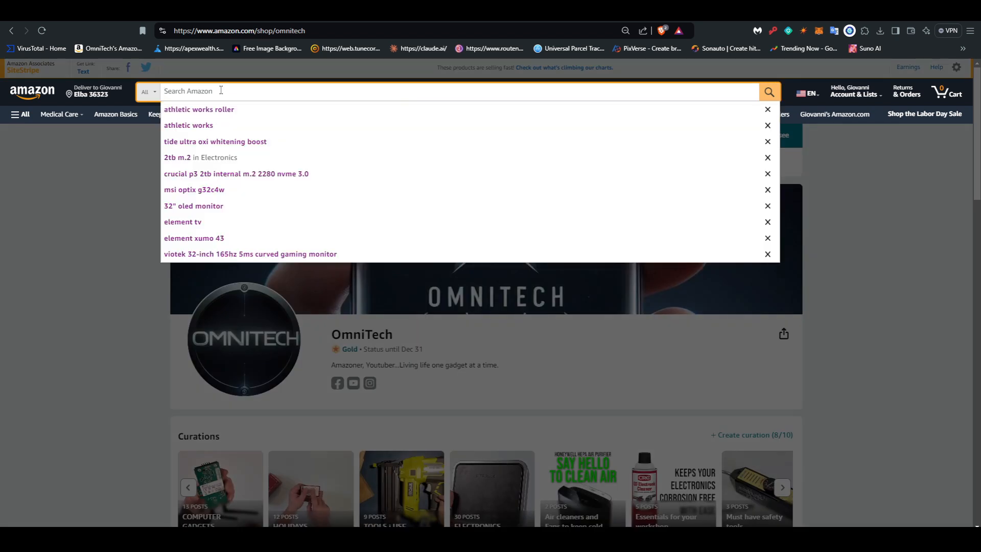
type("gaming pc")
key("Return")
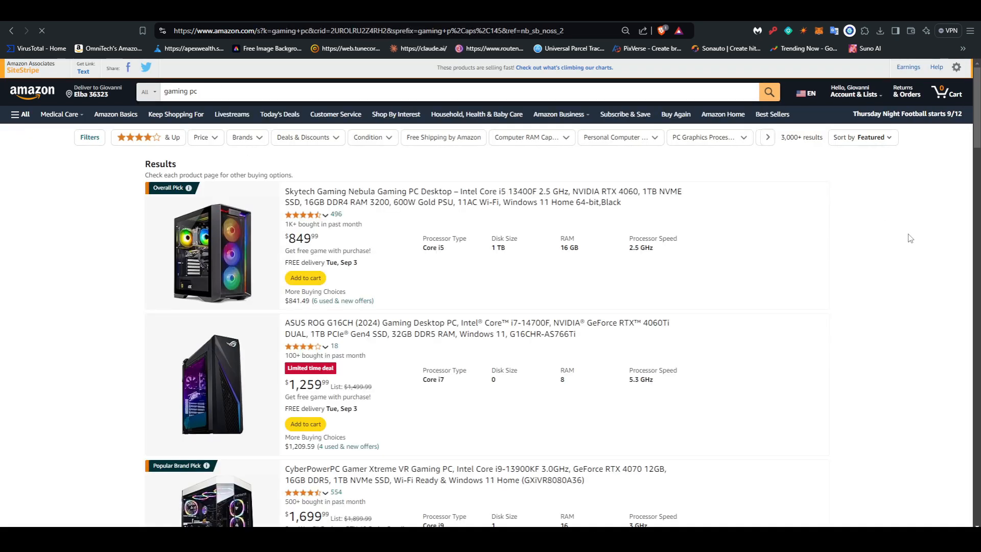
scroll(742, 238, "down", 1)
scroll(738, 232, "down", 2)
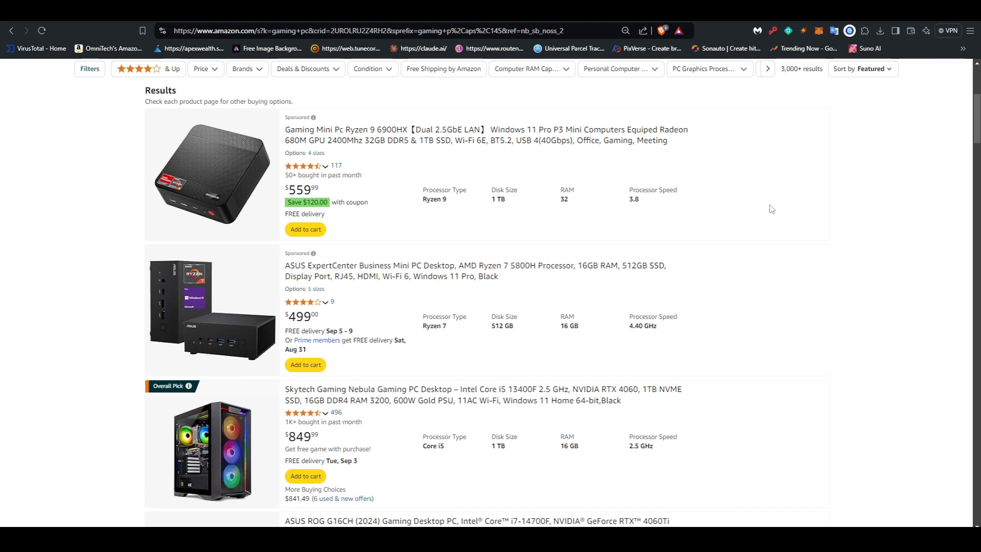
scroll(772, 209, "down", 3)
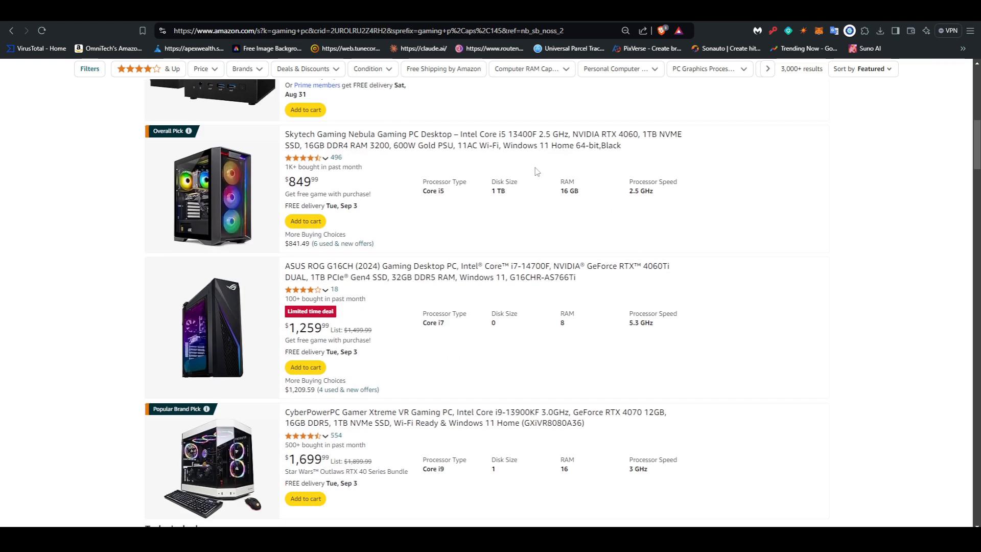
scroll(551, 184, "down", 2)
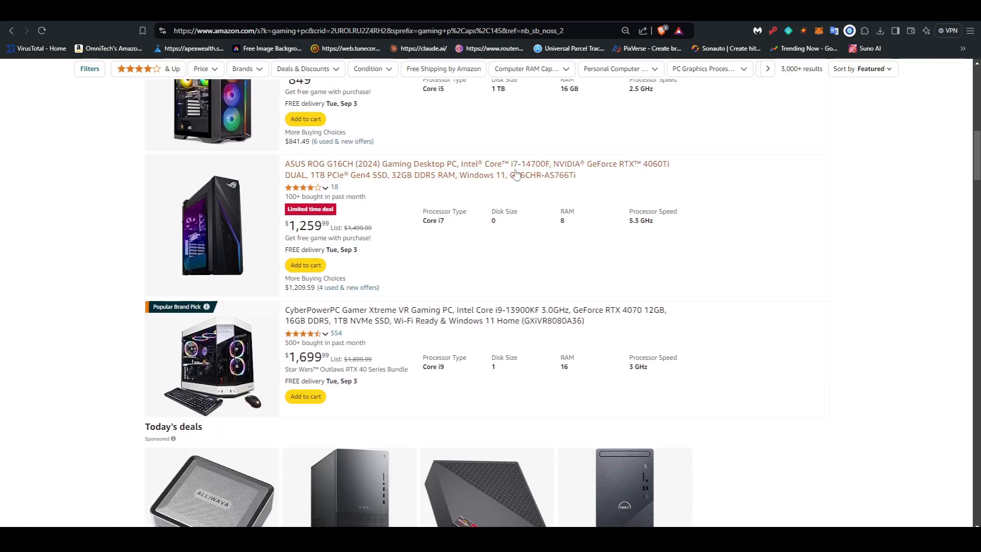
scroll(563, 181, "down", 3)
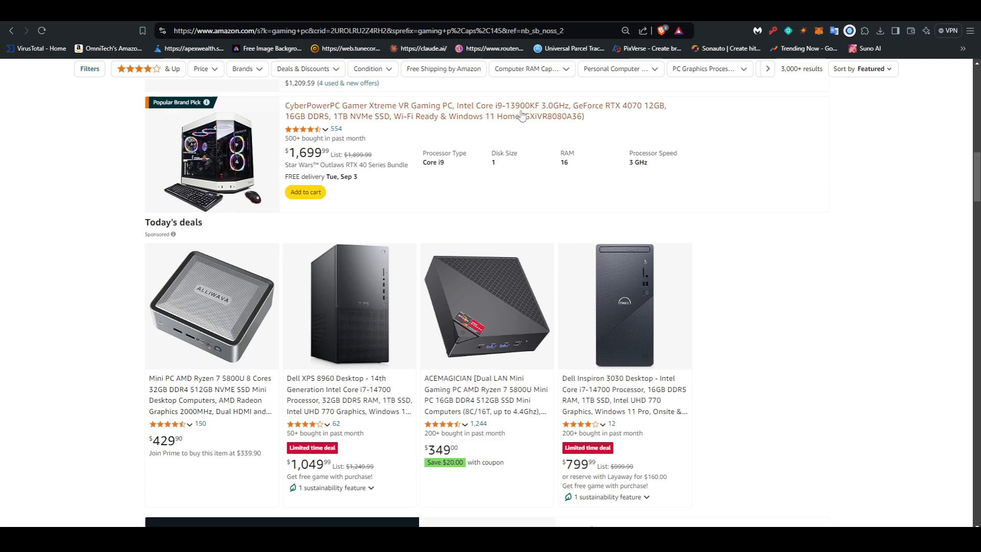
scroll(774, 164, "down", 5)
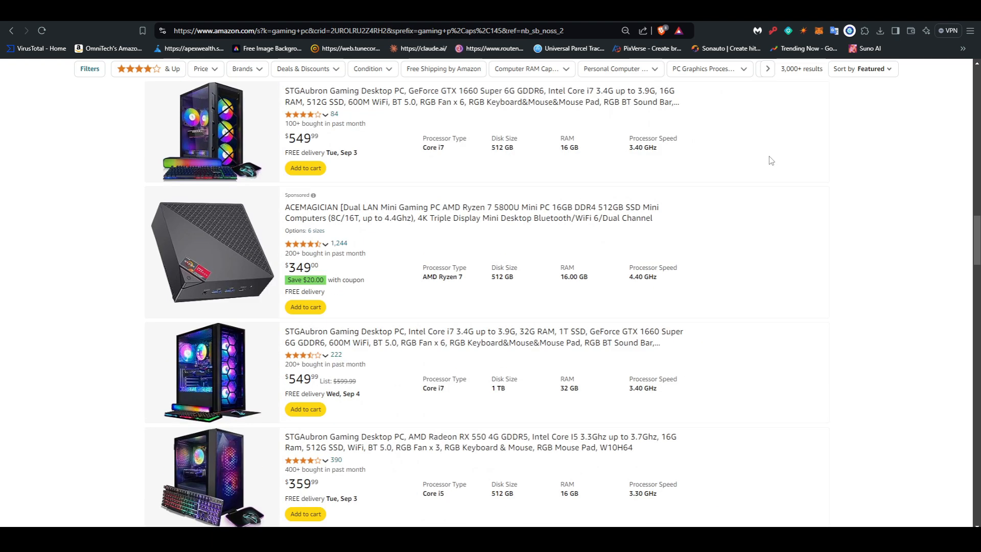
scroll(770, 161, "up", 1)
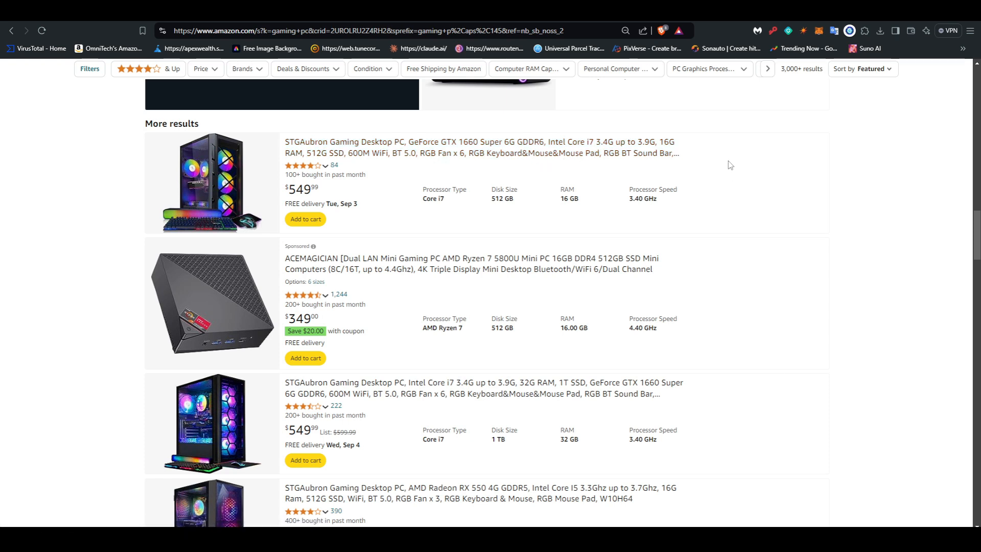
scroll(729, 165, "down", 3)
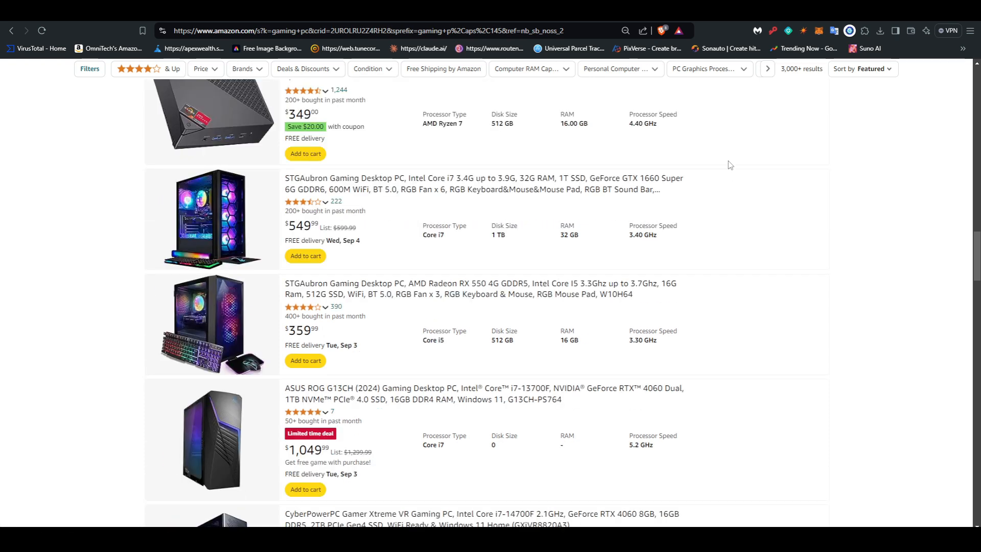
scroll(384, 192, "down", 3)
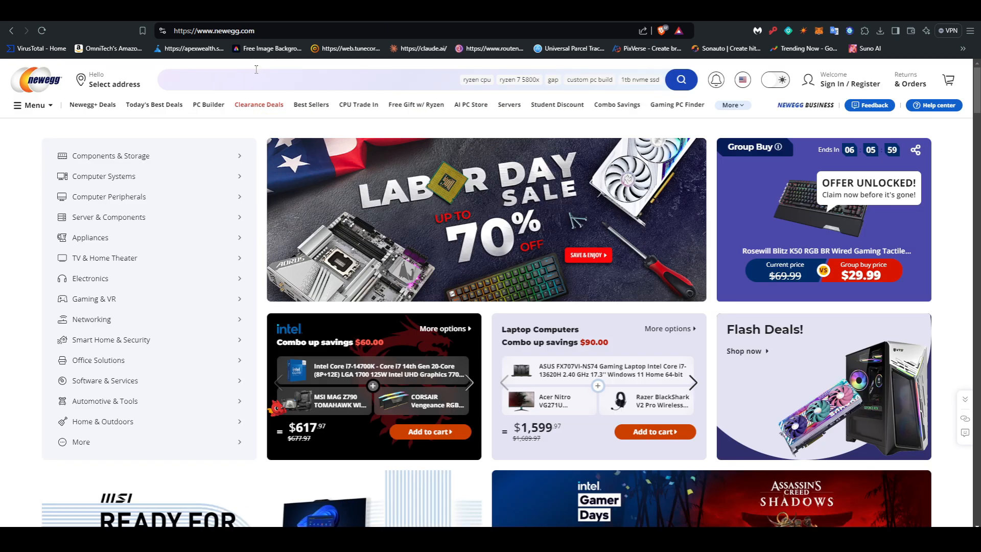
Search Newegg for 'Gaming pc' and point out the Ruby PC's model number in the results.
left_click(251, 76)
type("Gaming pc")
key("Return")
scroll(683, 230, "down", 2)
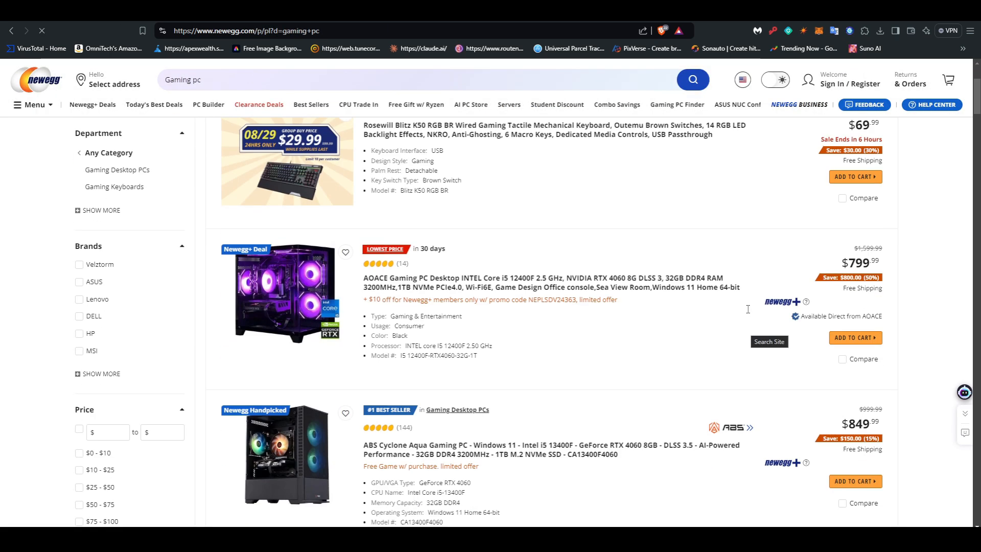
scroll(628, 222, "down", 2)
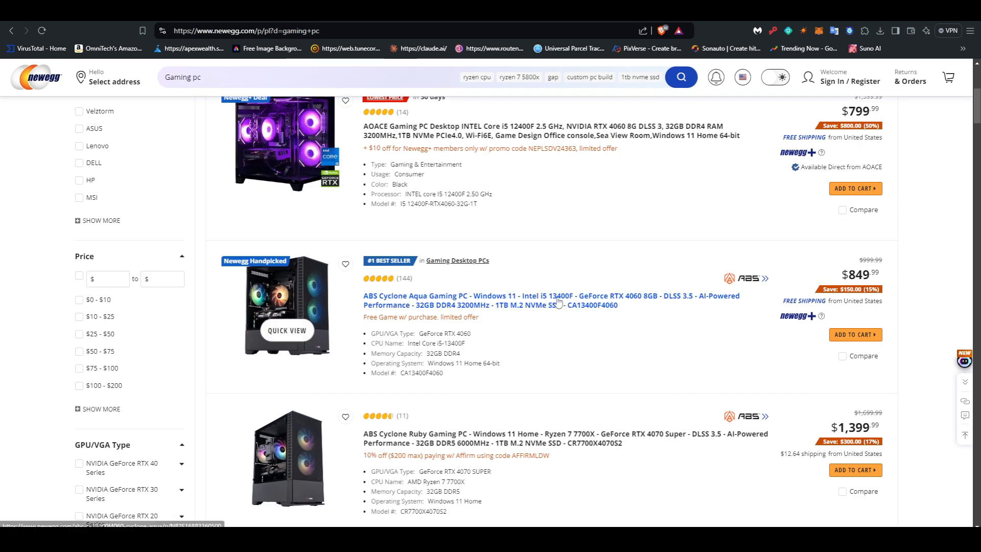
scroll(484, 239, "down", 3)
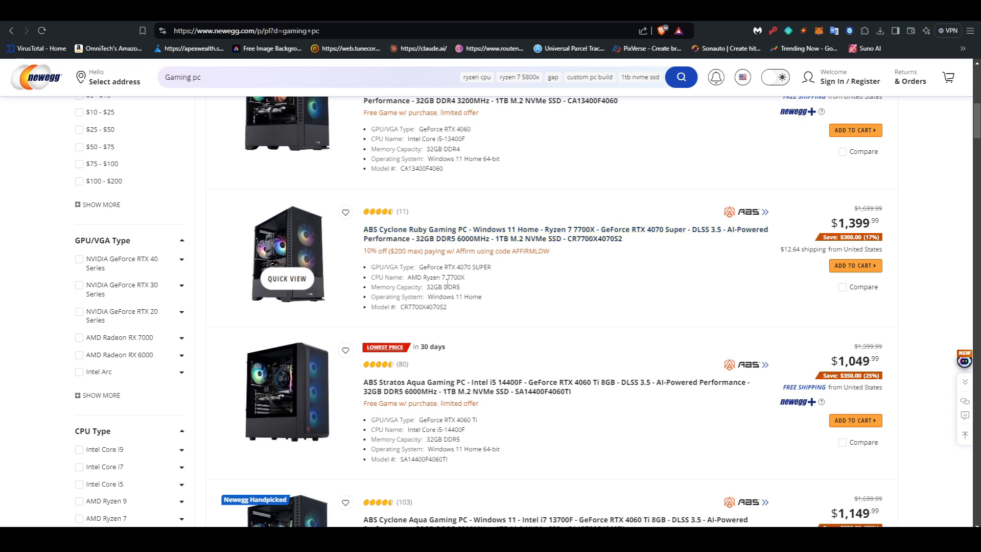
left_click_drag(462, 310, 370, 307)
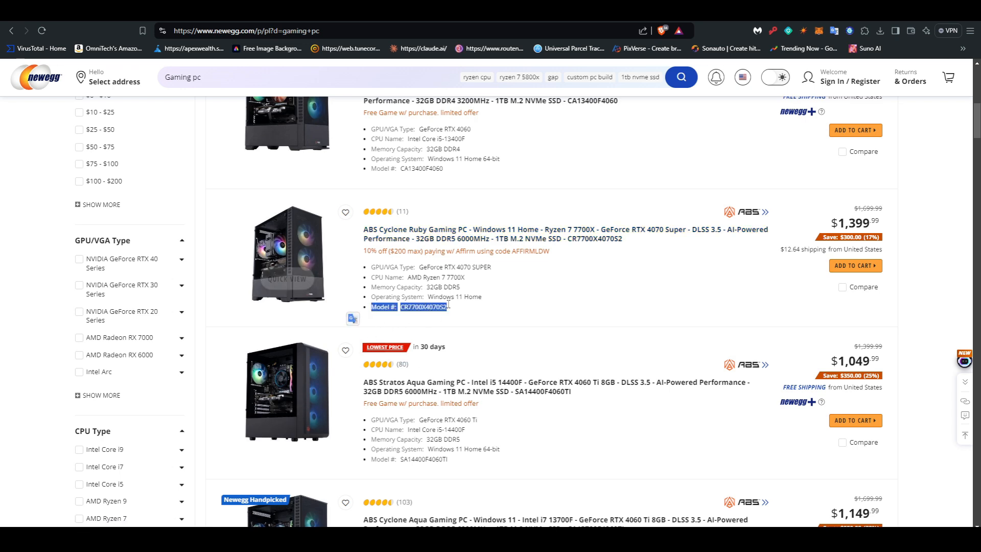
left_click(541, 304)
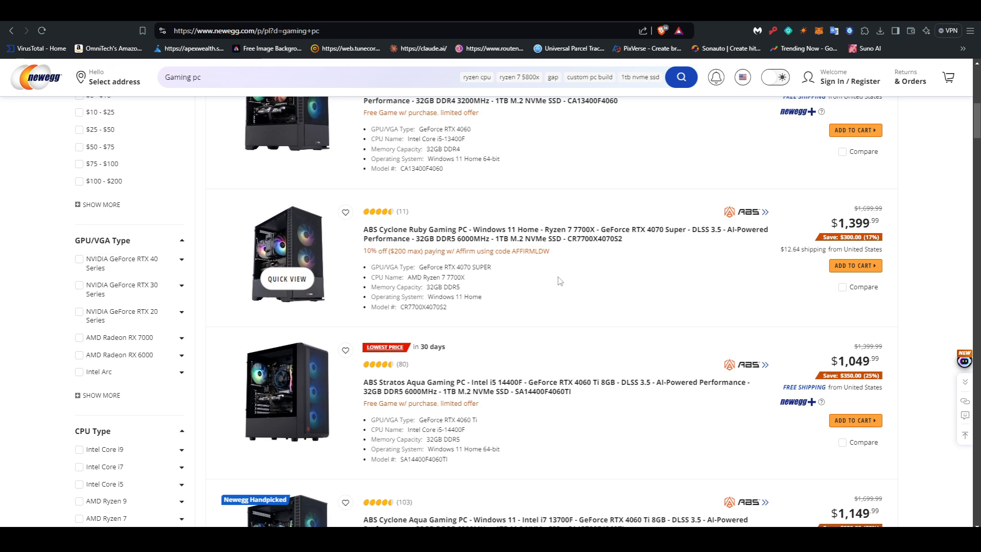
scroll(559, 281, "down", 2)
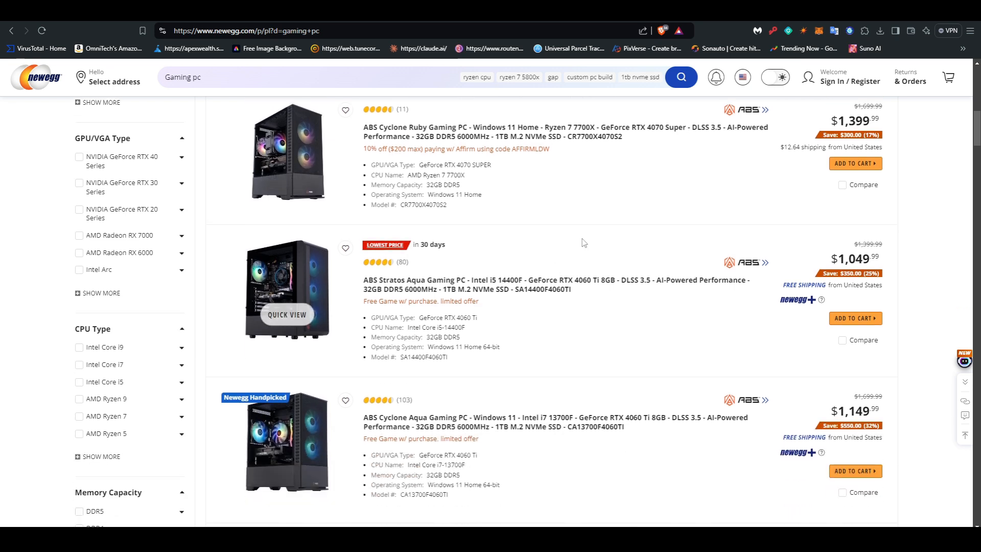
scroll(581, 243, "up", 1)
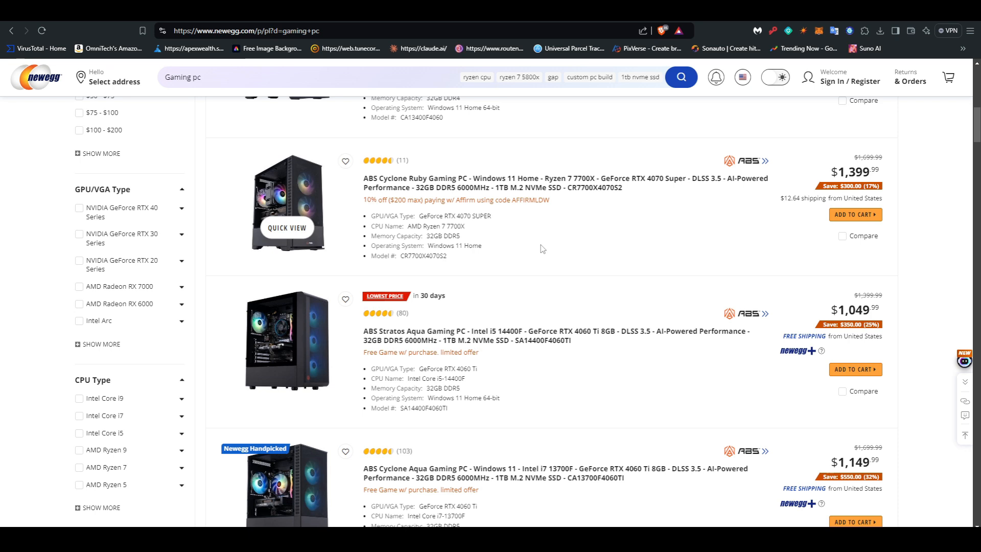
scroll(541, 249, "down", 2)
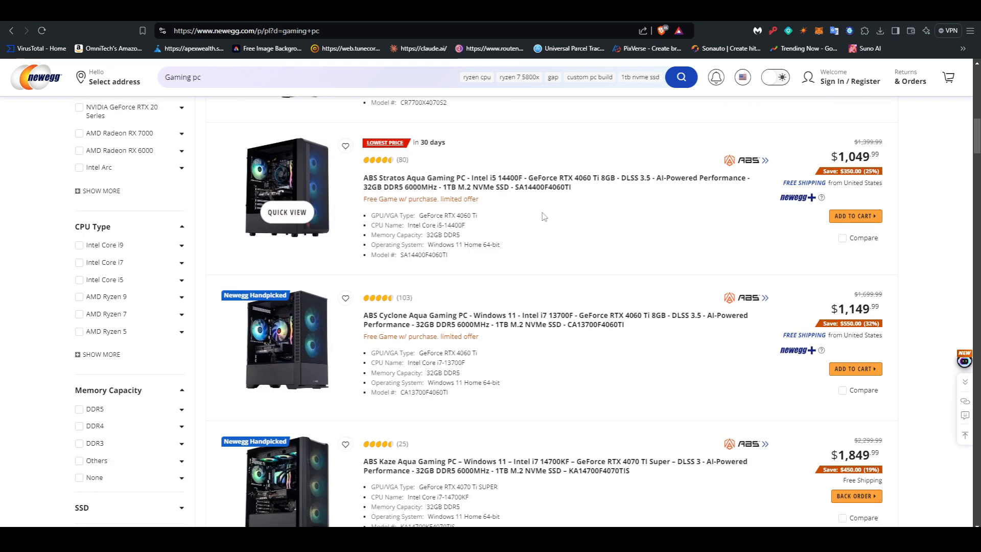
left_click_drag(429, 226, 465, 225)
scroll(605, 234, "down", 1)
scroll(536, 245, "down", 2)
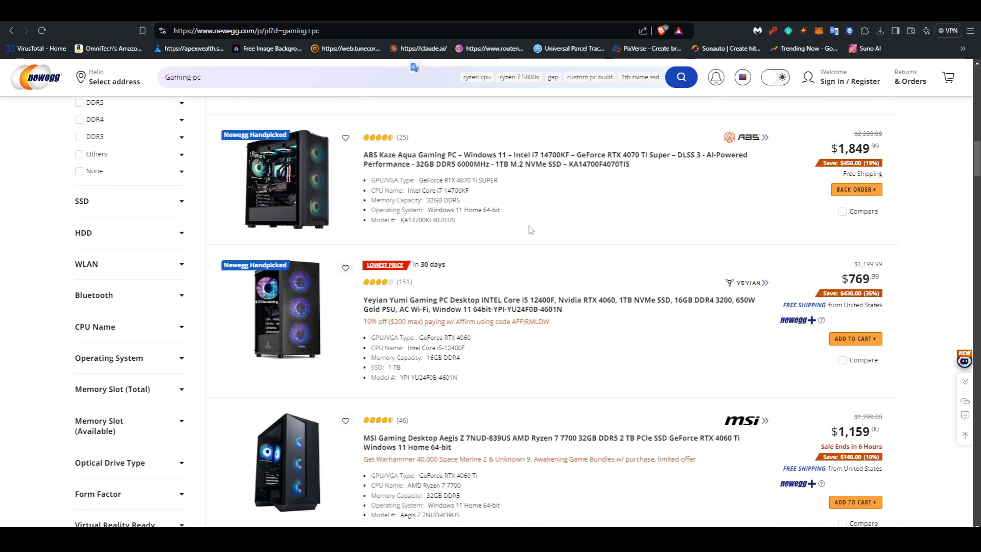
scroll(552, 281, "down", 1)
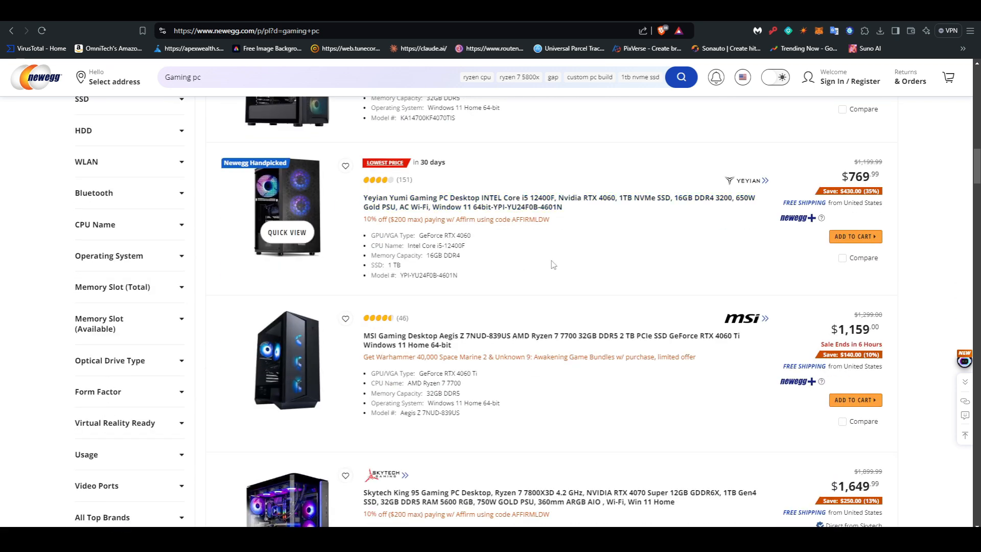
scroll(770, 303, "down", 2)
scroll(769, 303, "down", 1)
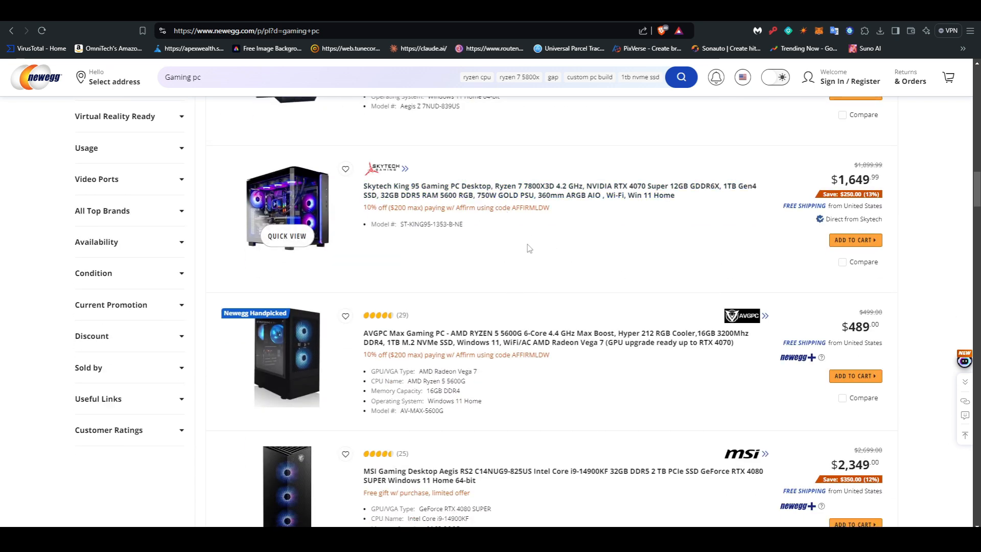
scroll(527, 249, "down", 2)
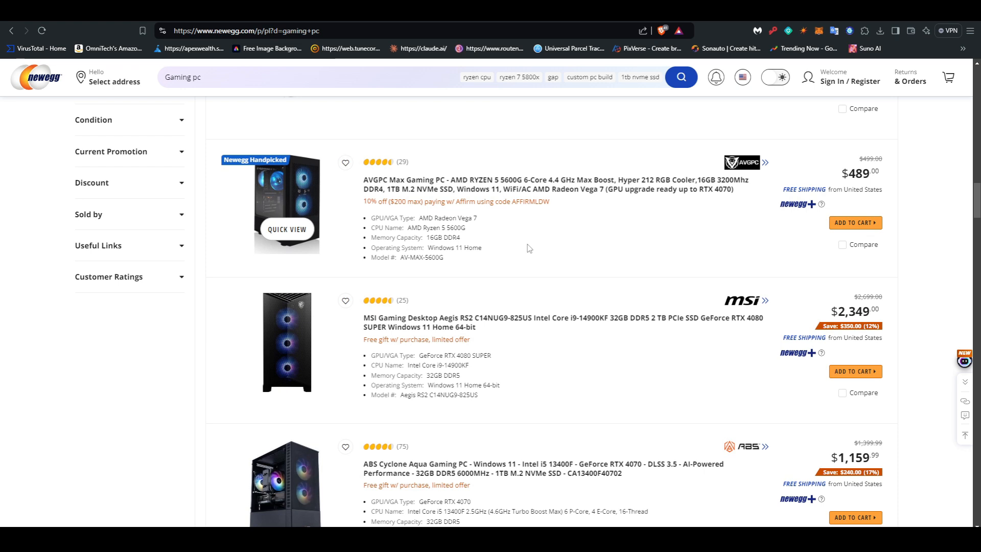
scroll(527, 248, "down", 3)
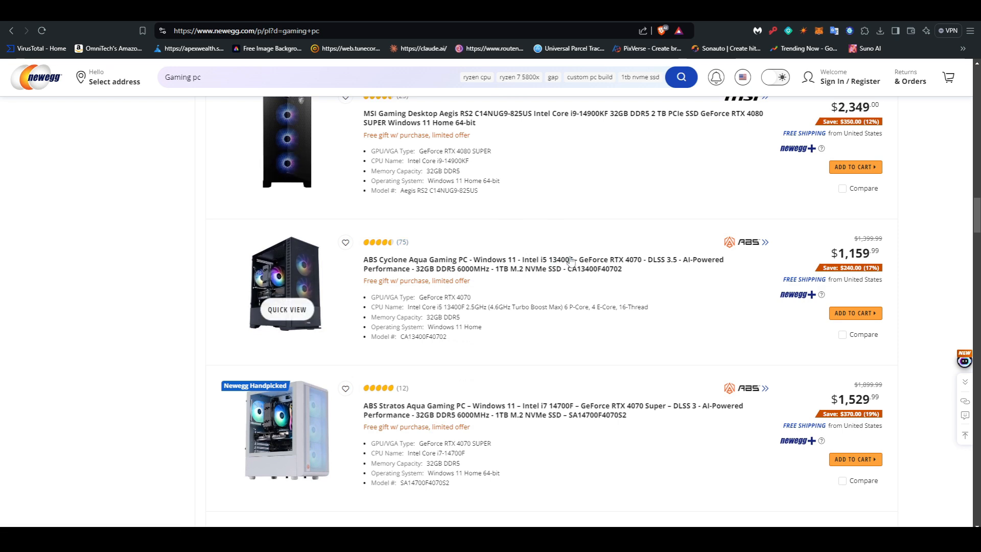
mouse_move(567, 269)
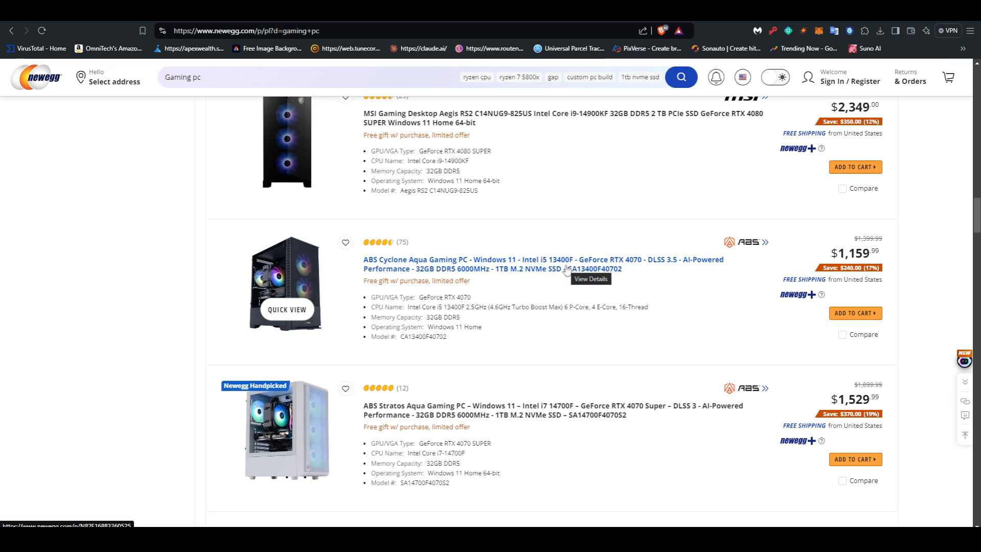
Point out the ABS Cyclone's Windows 11 Home operating system in the Newegg listing.
left_click_drag(495, 329, 427, 329)
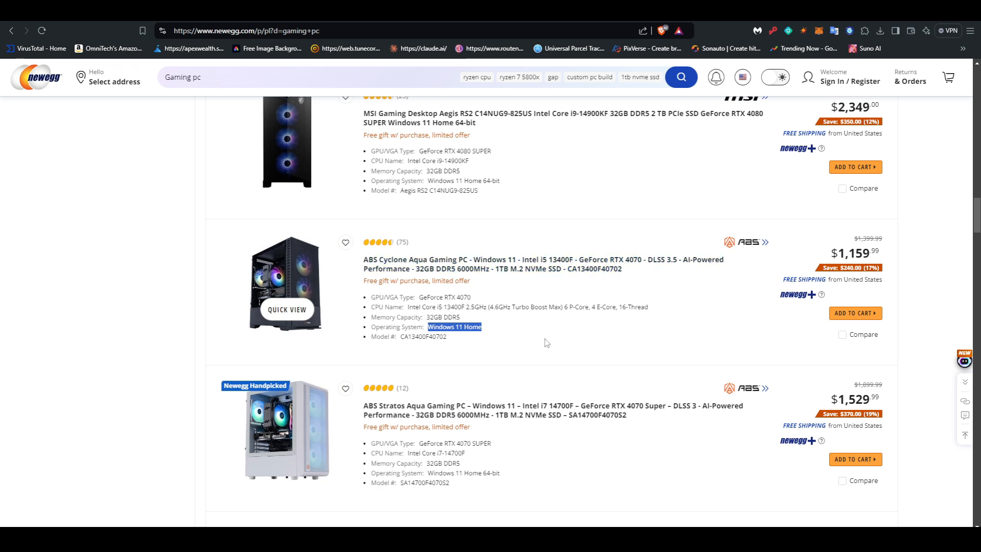
scroll(551, 322, "down", 3)
scroll(559, 291, "down", 4)
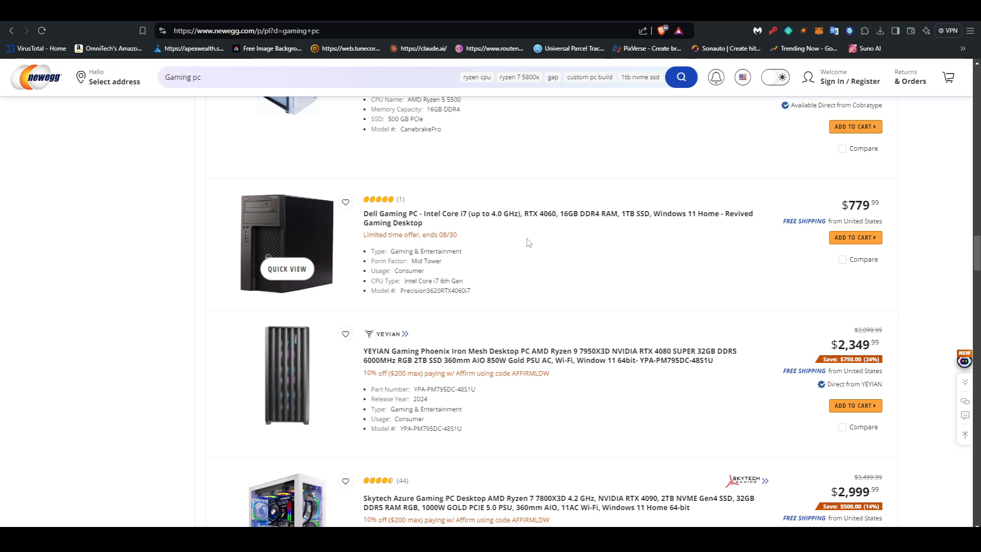
scroll(526, 248, "down", 3)
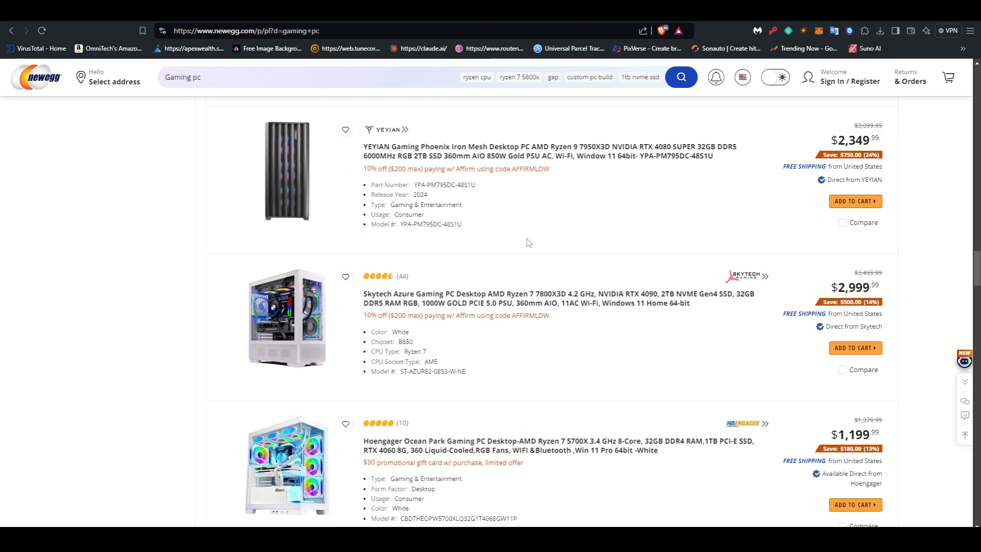
scroll(527, 242, "down", 2)
scroll(526, 243, "down", 3)
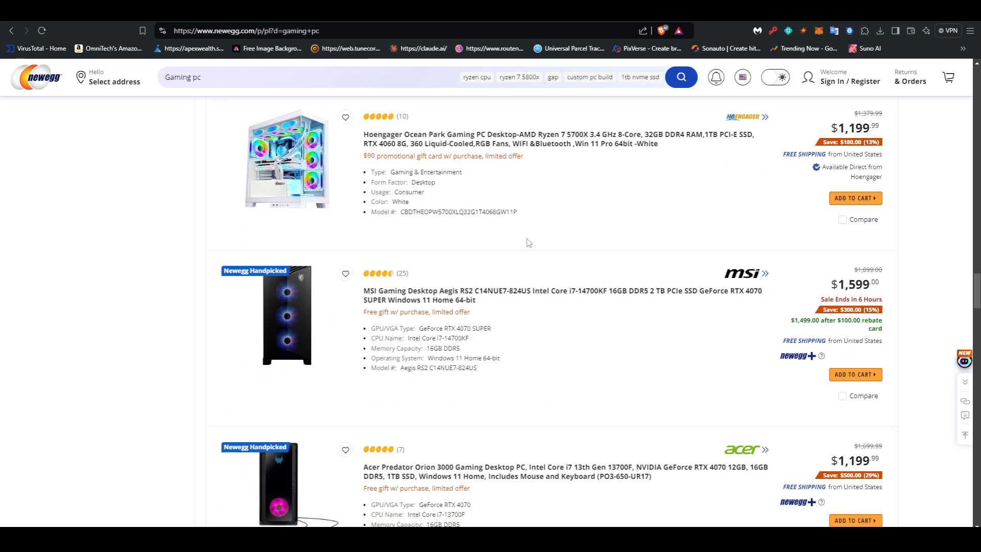
scroll(527, 243, "down", 1)
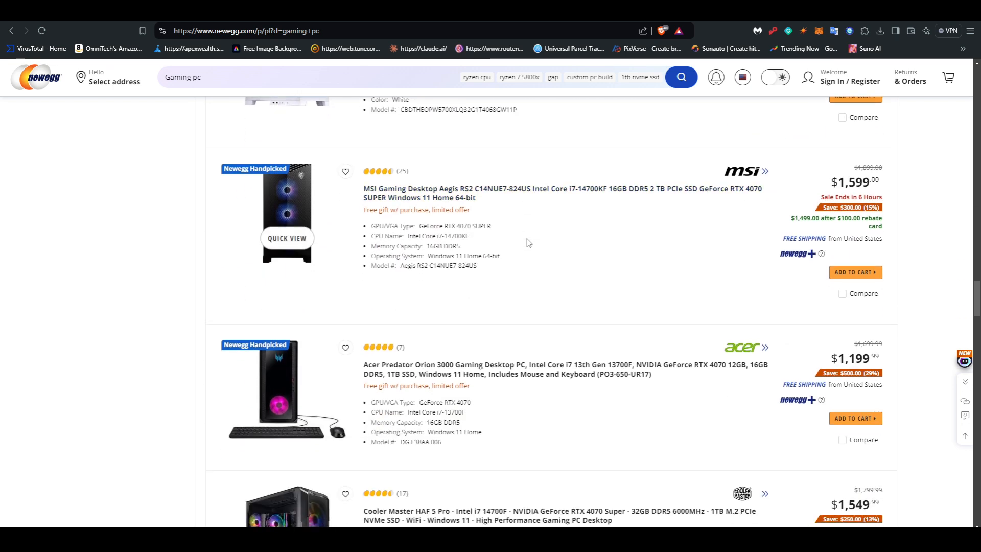
scroll(527, 243, "down", 2)
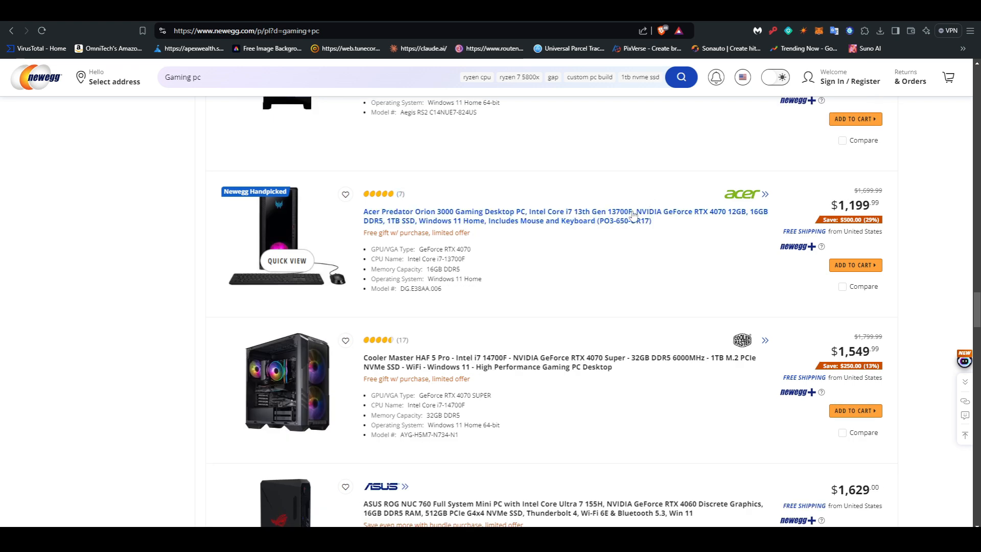
scroll(574, 248, "down", 2)
scroll(564, 248, "down", 1)
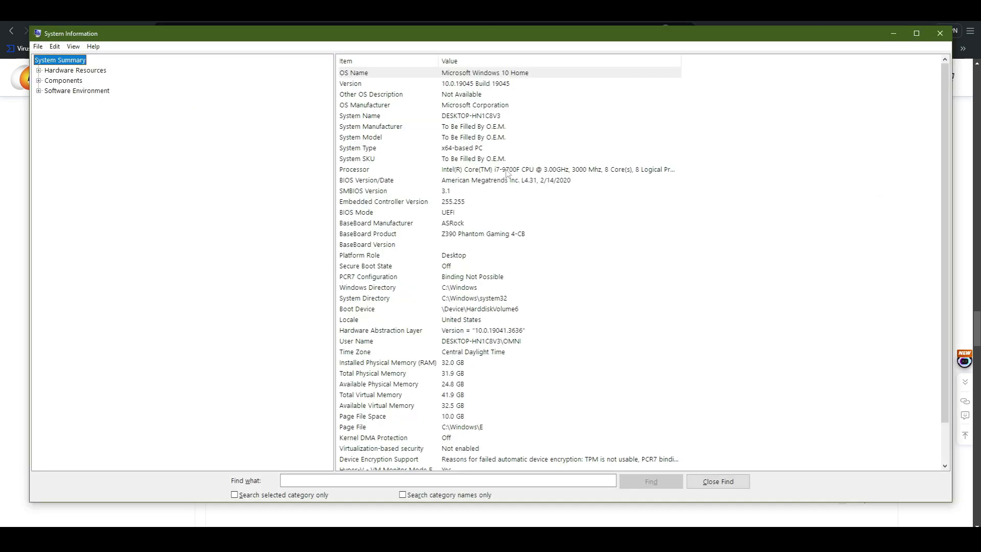
Check this PC's Intel Core i7-9700F processor in System Information and close the window.
left_click(481, 168)
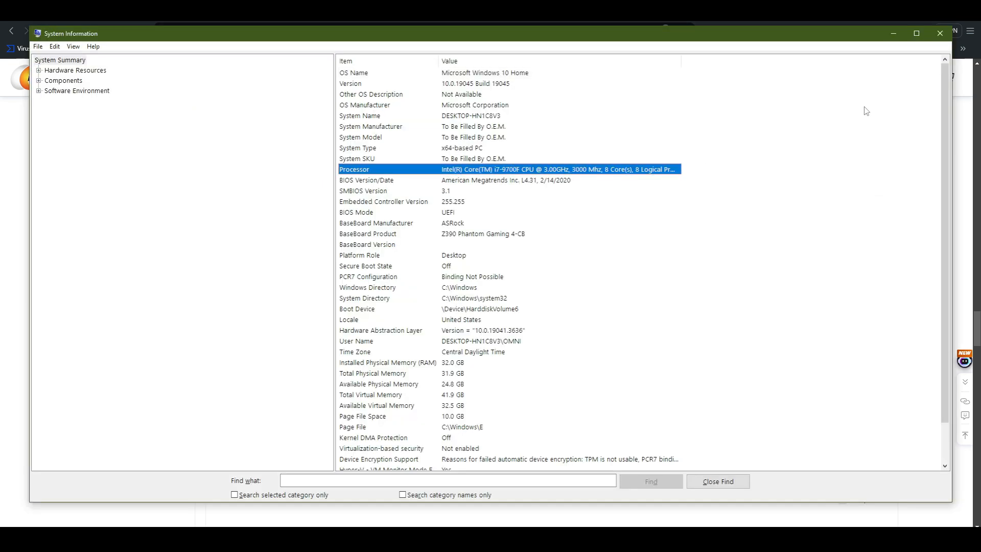
left_click(940, 34)
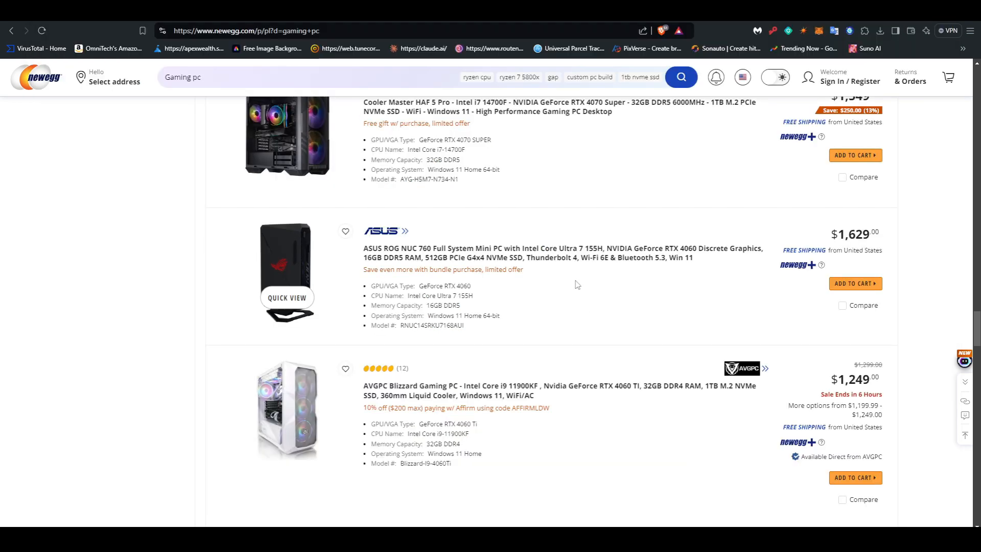
mouse_move(543, 366)
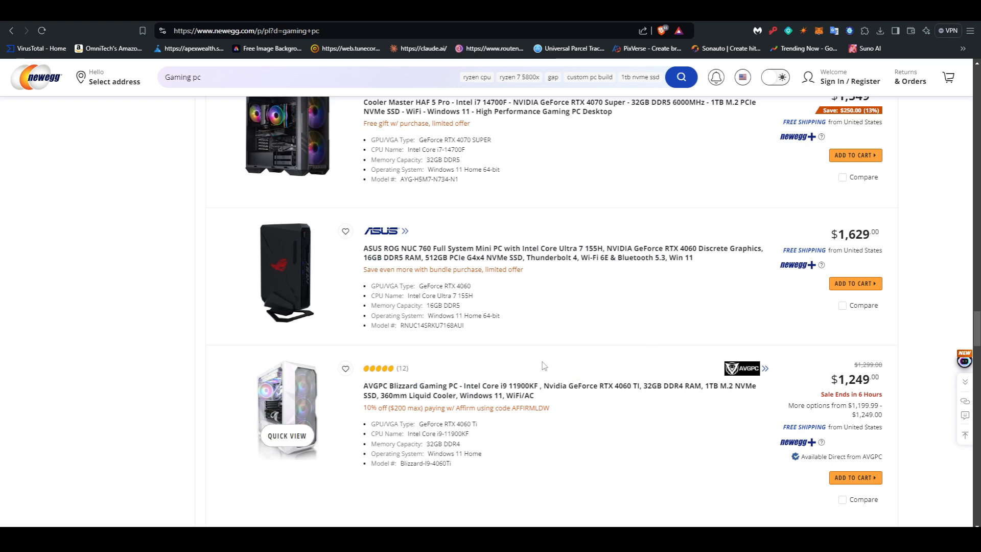
scroll(542, 366, "up", 10)
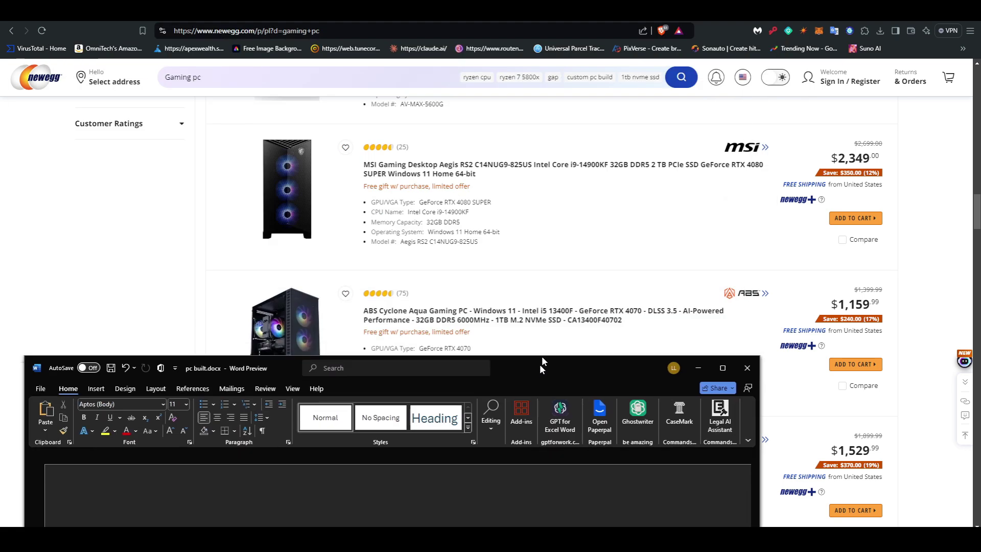
Bring the Word parts list window up over the browser to fill the screen.
left_click_drag(541, 356, 606, 1)
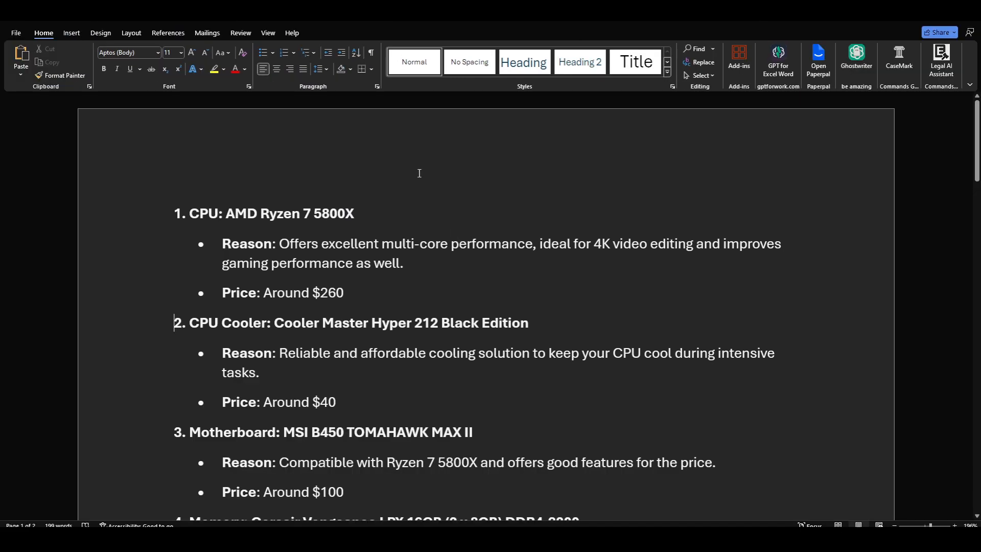
scroll(445, 177, "down", 1)
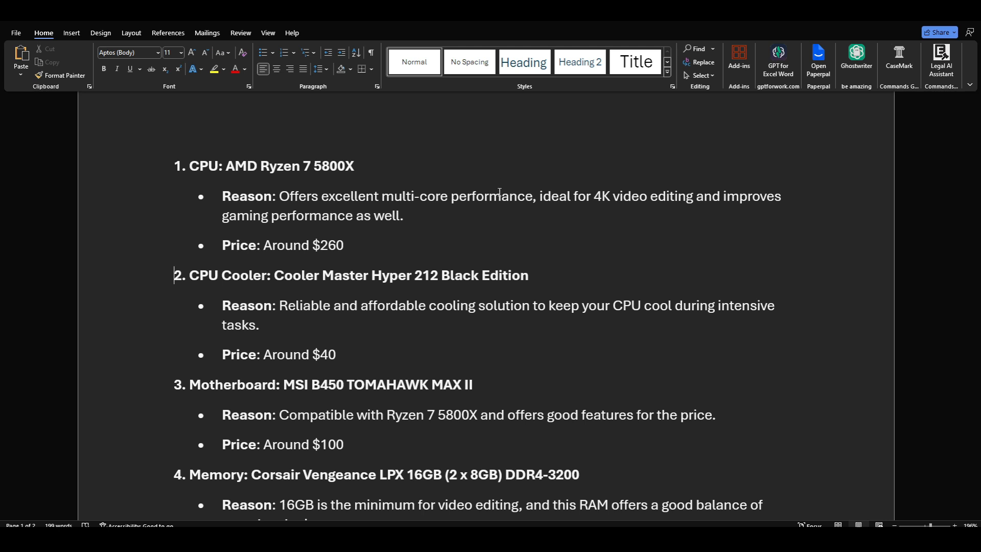
scroll(498, 191, "down", 1)
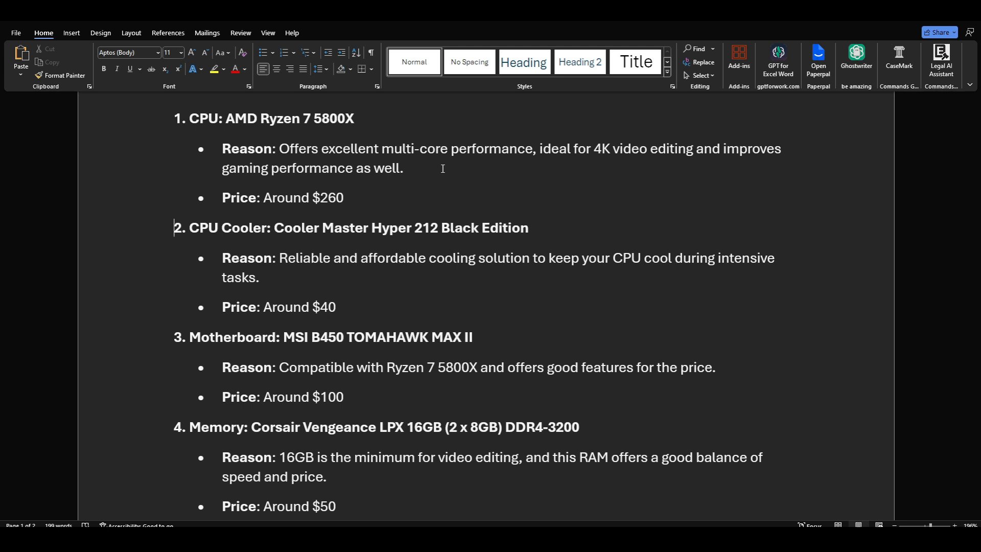
Place the cursor in the Ryzen CPU's Reason sentence to read on through the parts list.
left_click(393, 149)
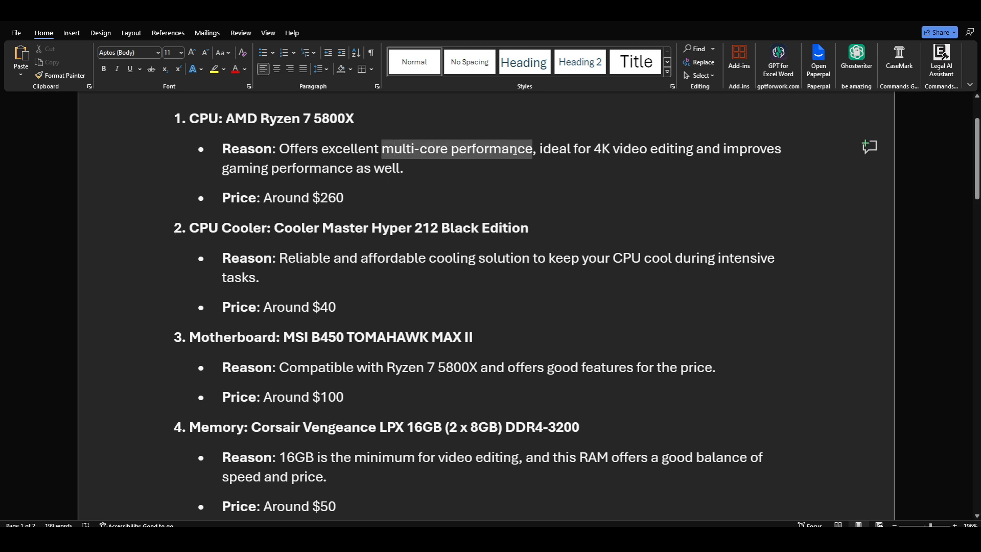